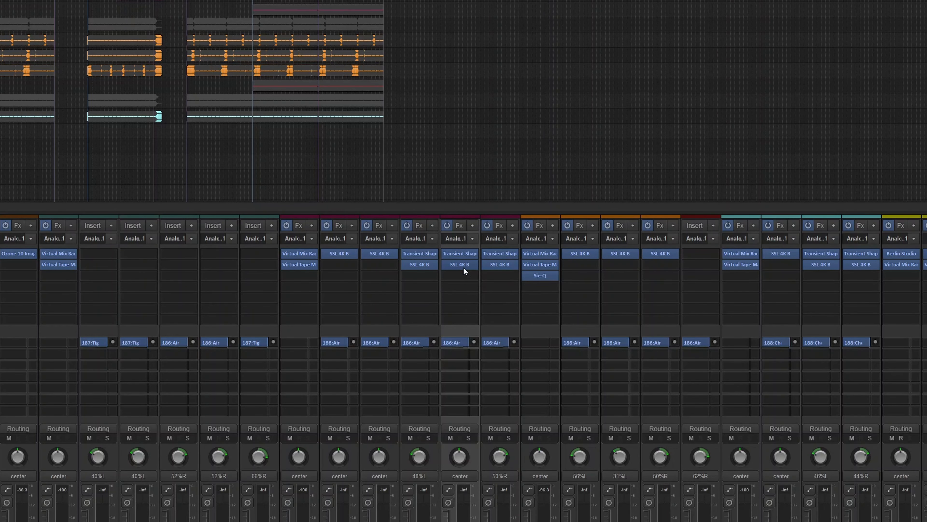
Open the Strings stacc - stem Transient Shaper to view its 700 Hz crossover and 0 dB settings.
left_click(460, 255)
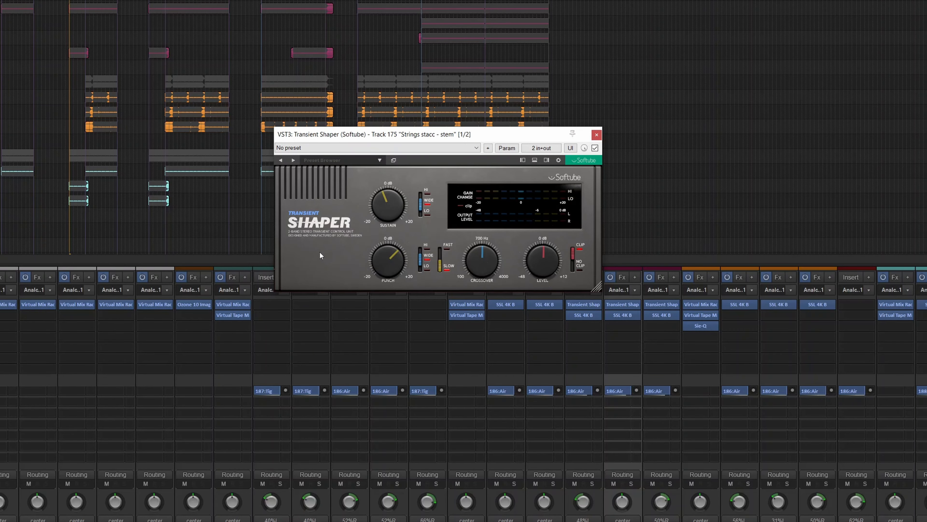
mouse_move(381, 270)
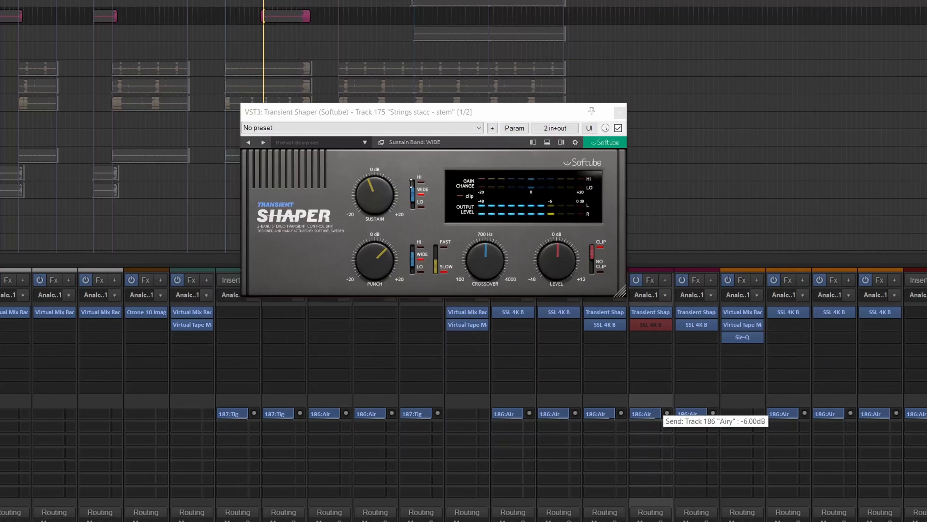
A/B the strings Transient Shaper by bypassing and re-enabling it, then stop playback.
left_click(618, 128)
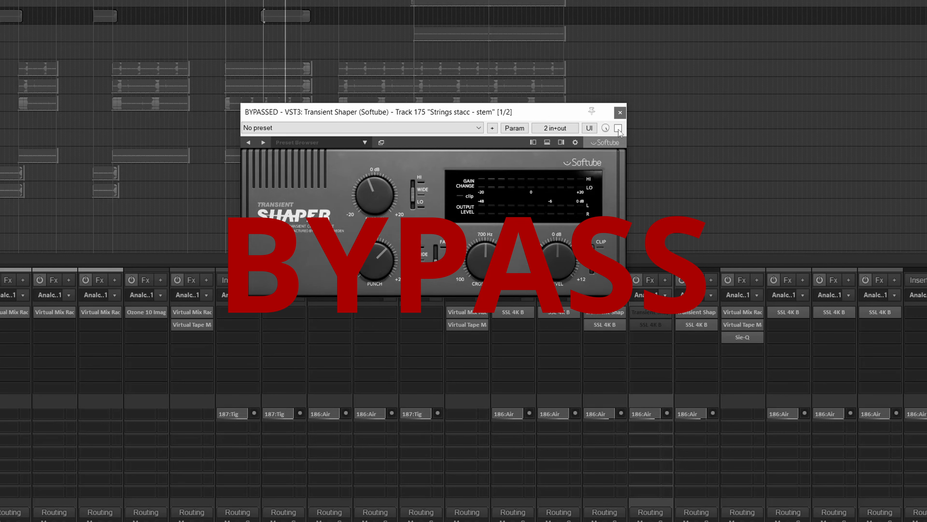
left_click(618, 128)
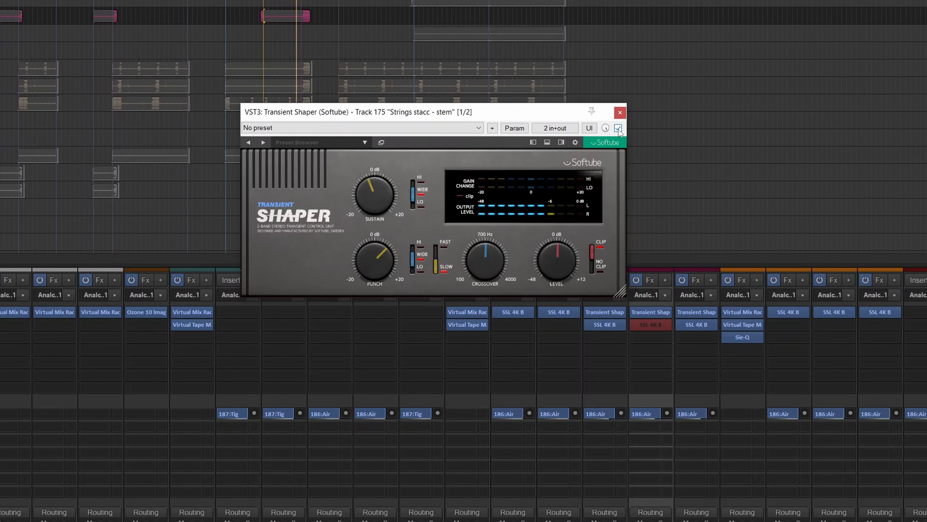
key("space")
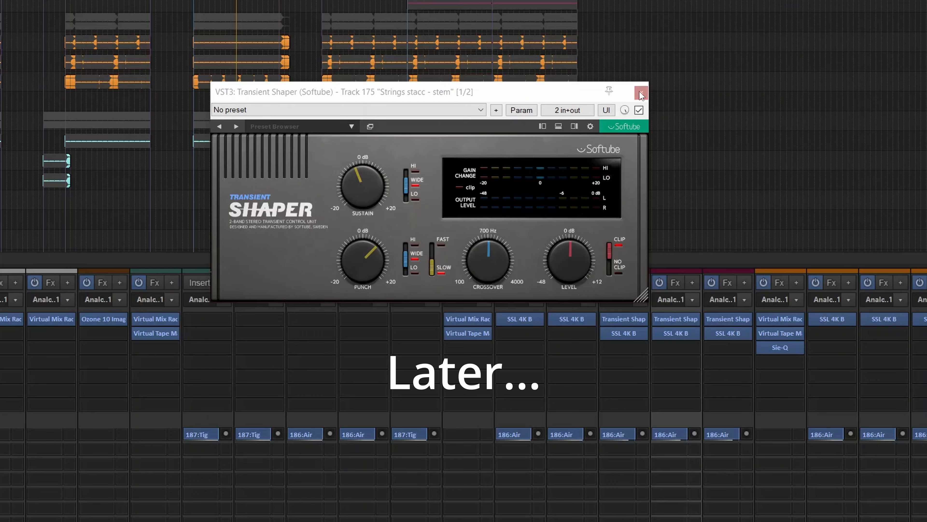
Close the strings shaper, then A/B the TUBE - stem Transient Shaper, leaving it enabled and playback stopped.
left_click(545, 183)
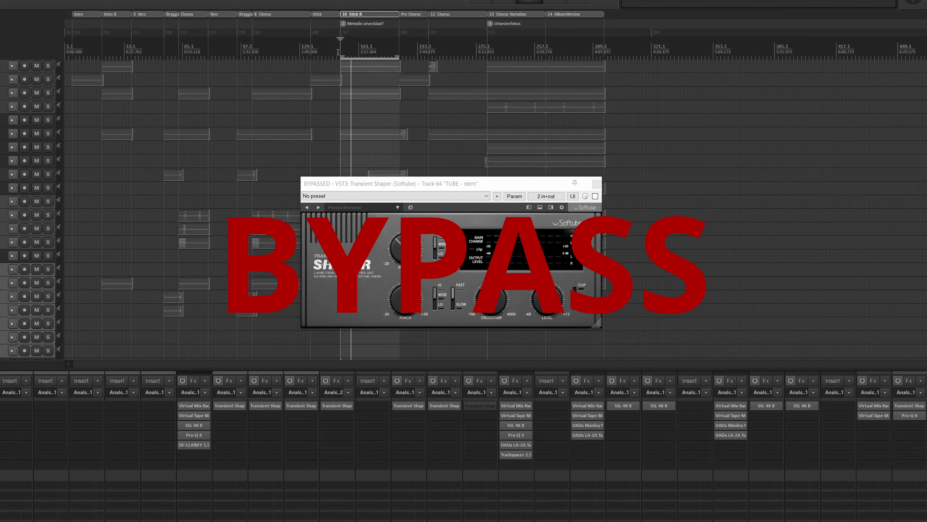
left_click(476, 405, "shift")
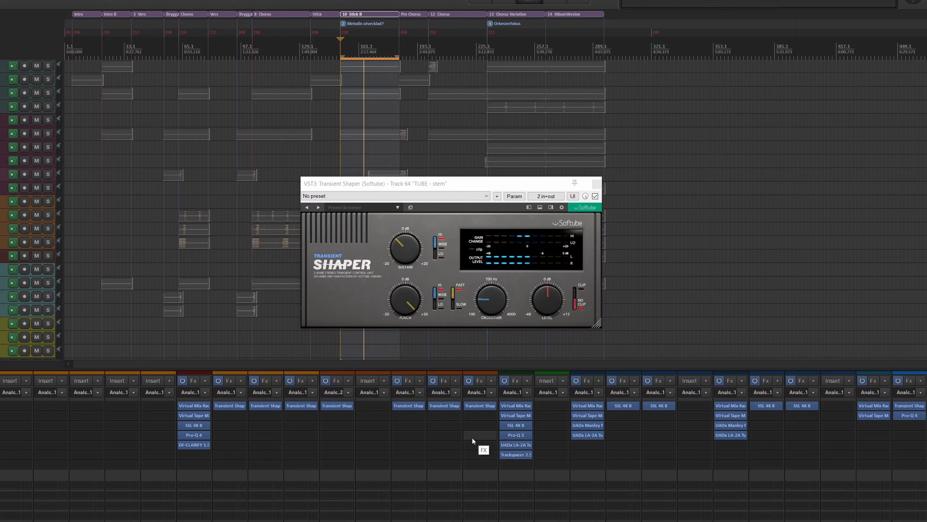
left_click(477, 405, "shift")
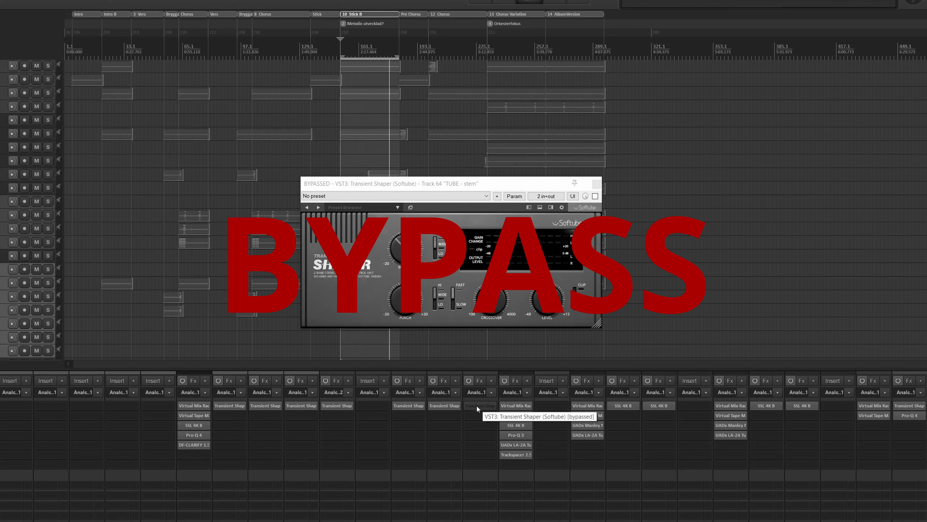
left_click(477, 405, "shift")
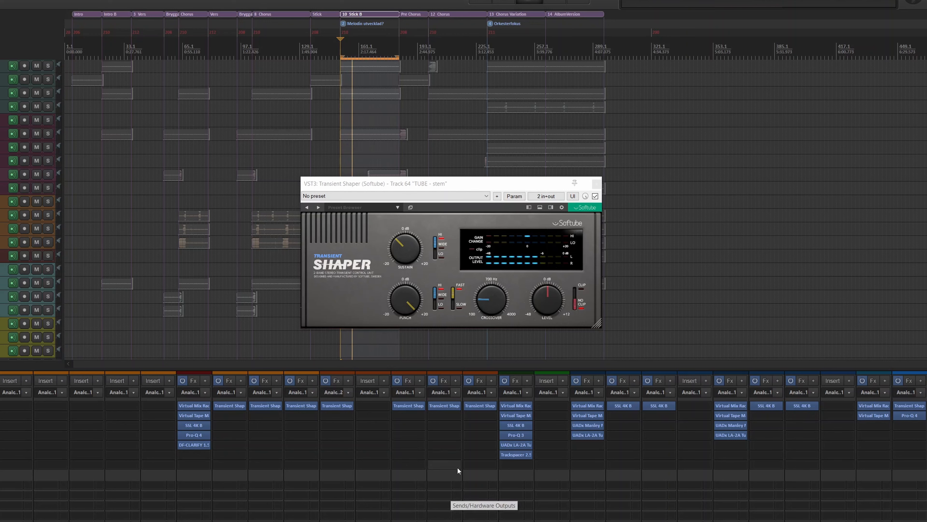
key("space")
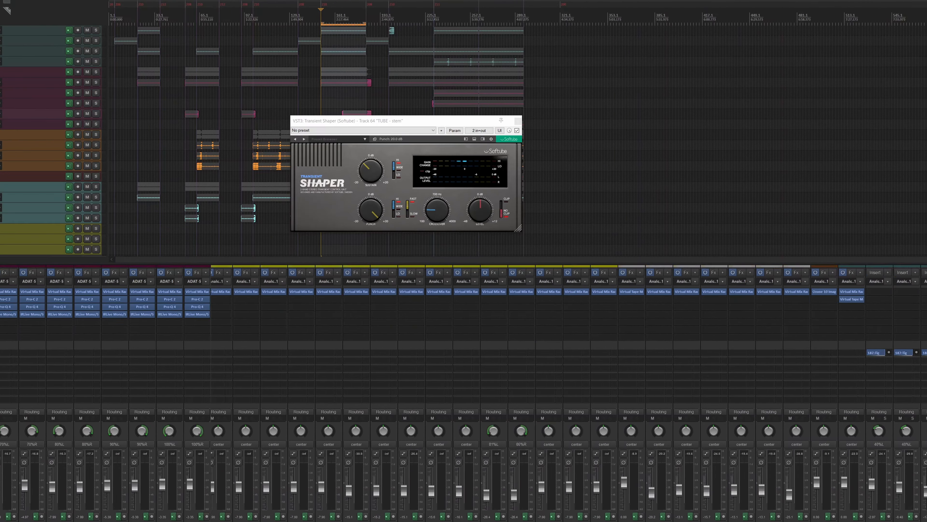
Scroll the mixer horizontally to browse through the channel strips.
scroll(464, 393, "left", 15)
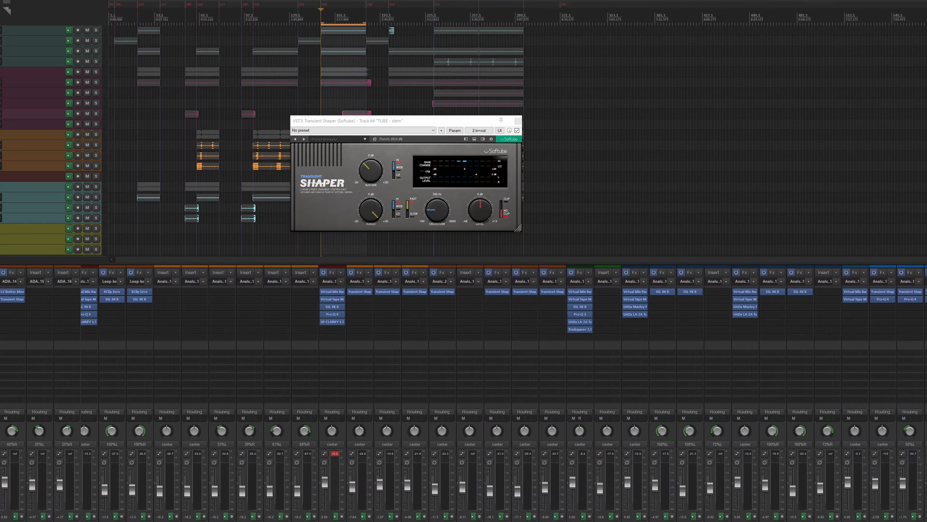
scroll(207, 441, "right", 4)
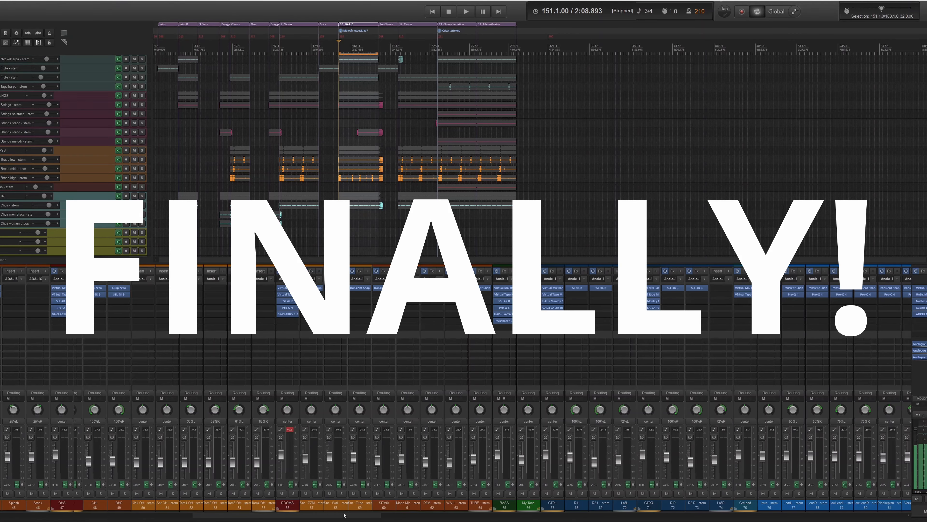
left_click_drag(411, 518, 433, 517)
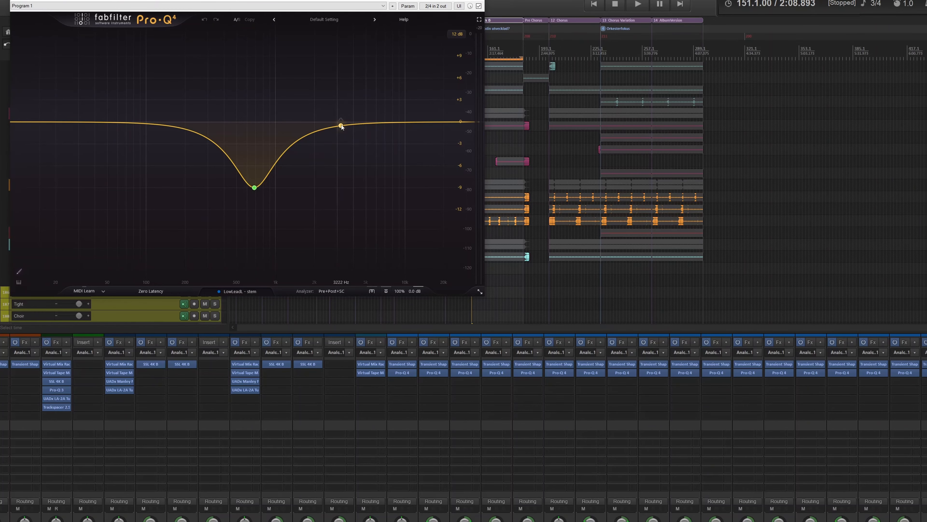
left_click_drag(341, 126, 396, 188)
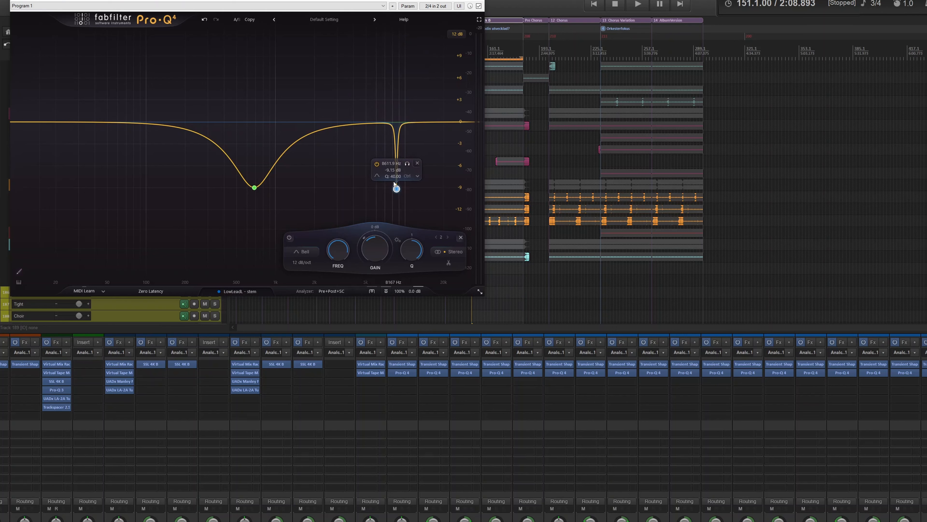
left_click_drag(351, 122, 382, 185)
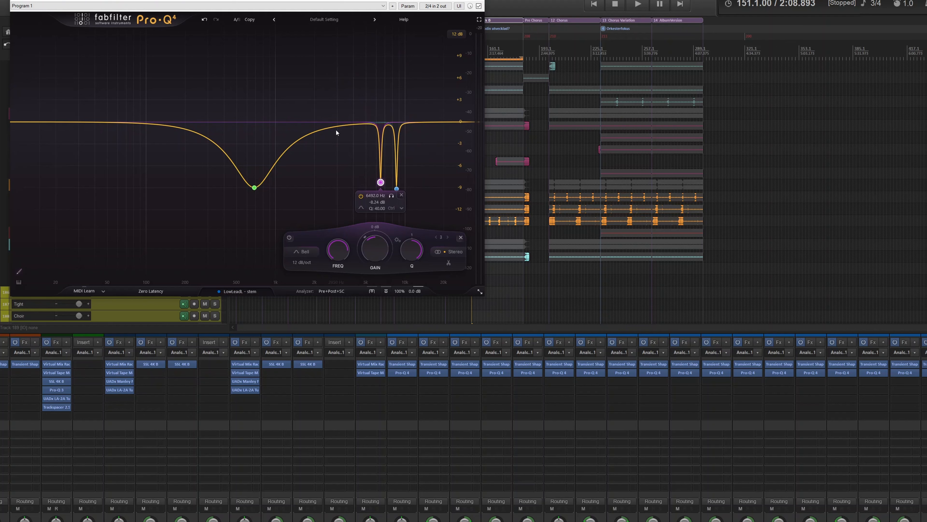
left_click_drag(334, 126, 361, 184)
scroll(341, 98, "up", 10)
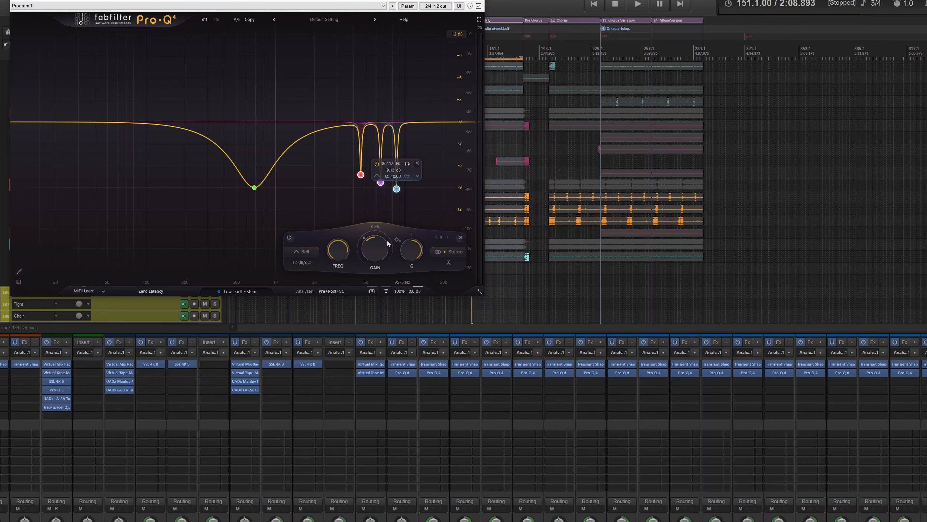
mouse_move(377, 248)
left_mouse_down()
mouse_move(378, 280)
mouse_move(383, 239)
left_mouse_up()
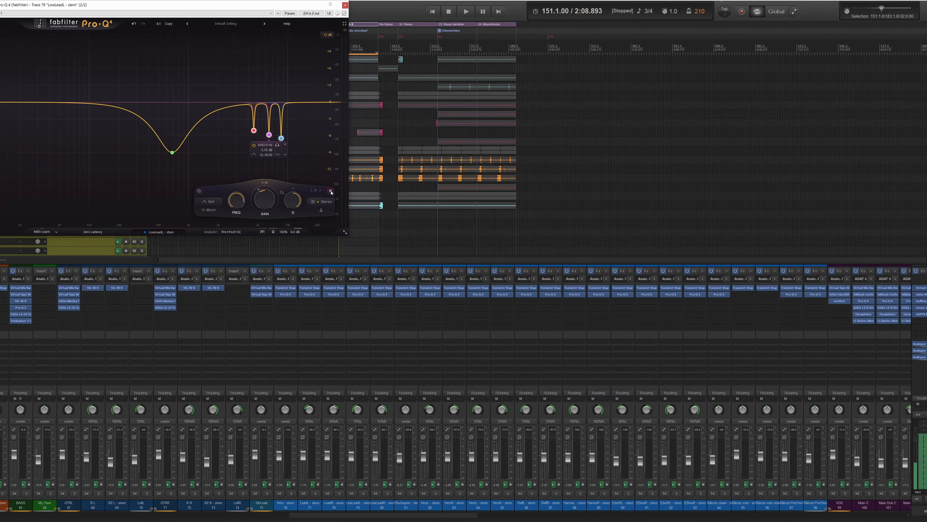
left_click(331, 191)
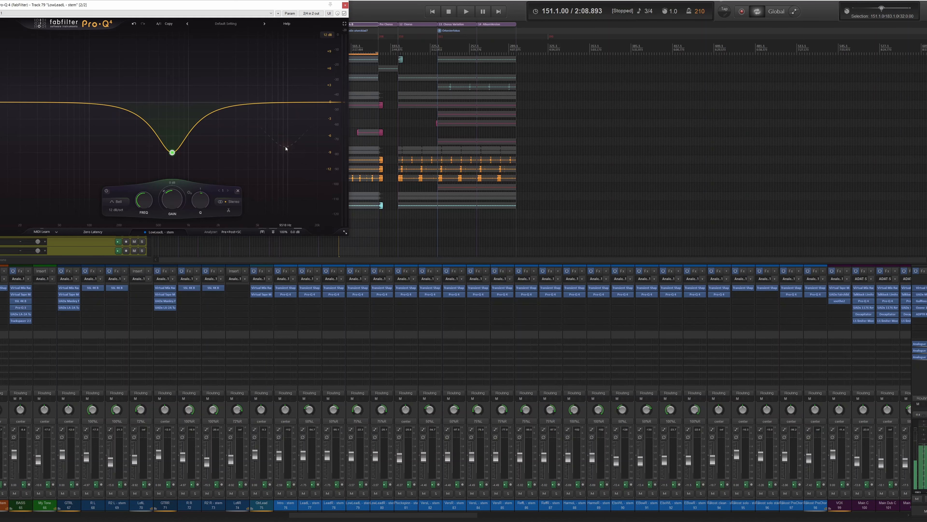
left_click(344, 4)
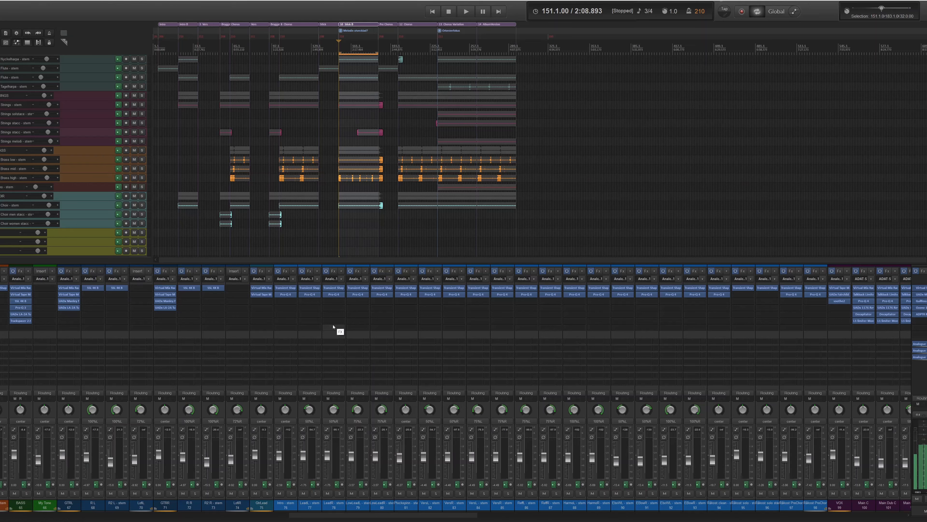
Insert VST3: bx_refinement into the Plockepinn - stem track's FX chain.
double_click(406, 308)
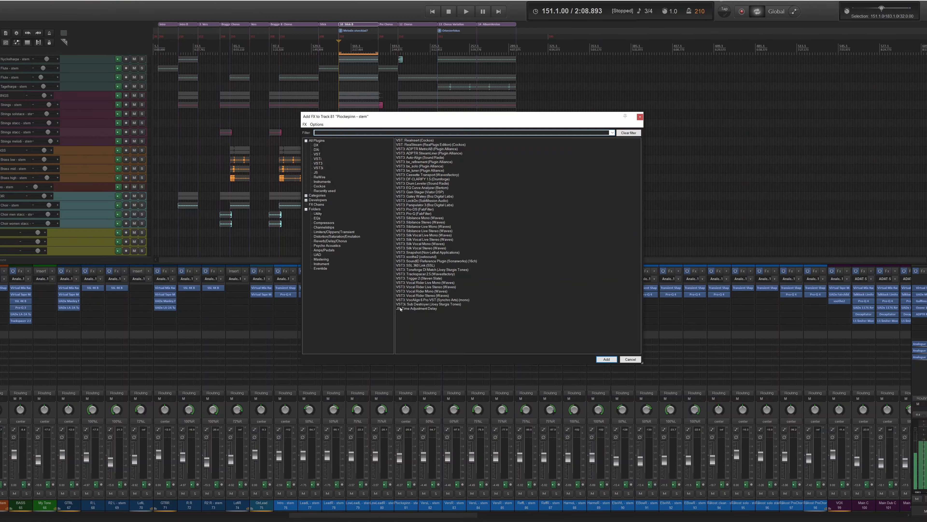
left_click(416, 162)
key("Return")
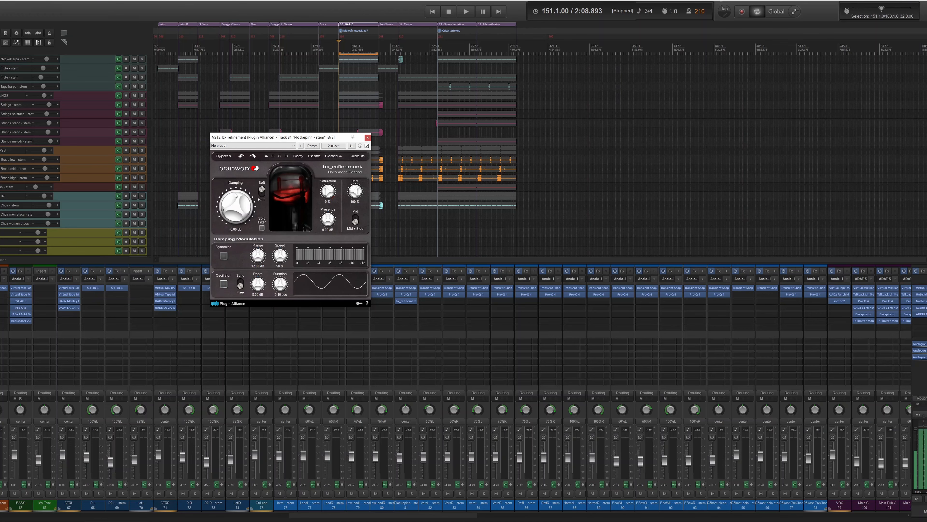
left_click(413, 271)
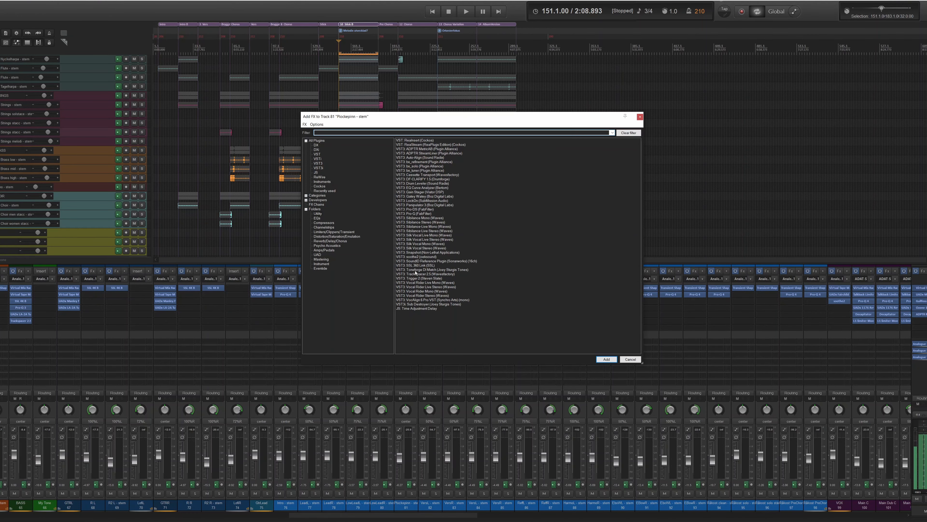
Insert soothe2 on track 81, centre its plugin window, then close it.
double_click(417, 257)
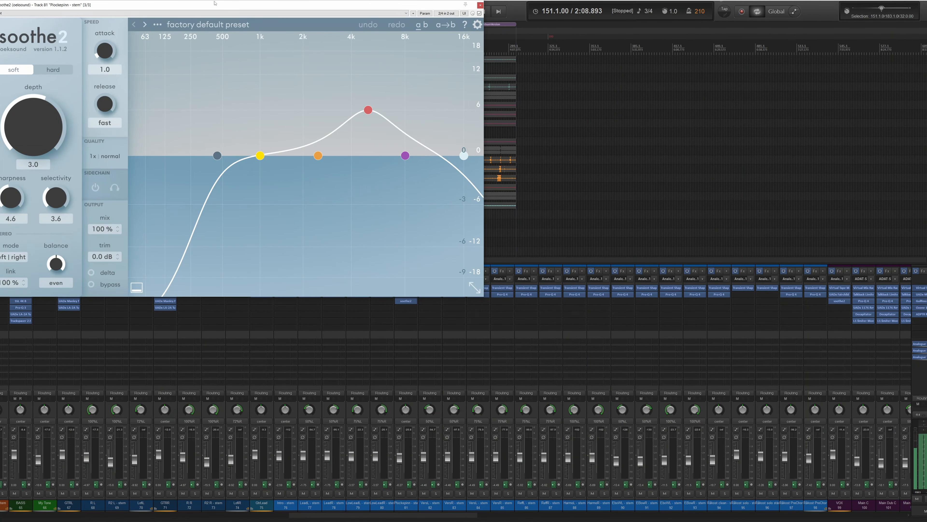
left_click_drag(213, 6, 413, 128)
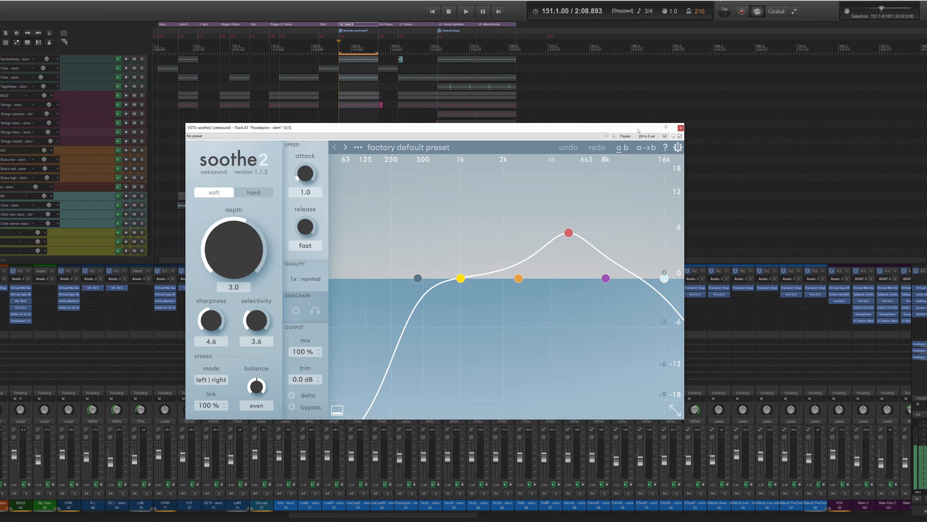
left_click(681, 128)
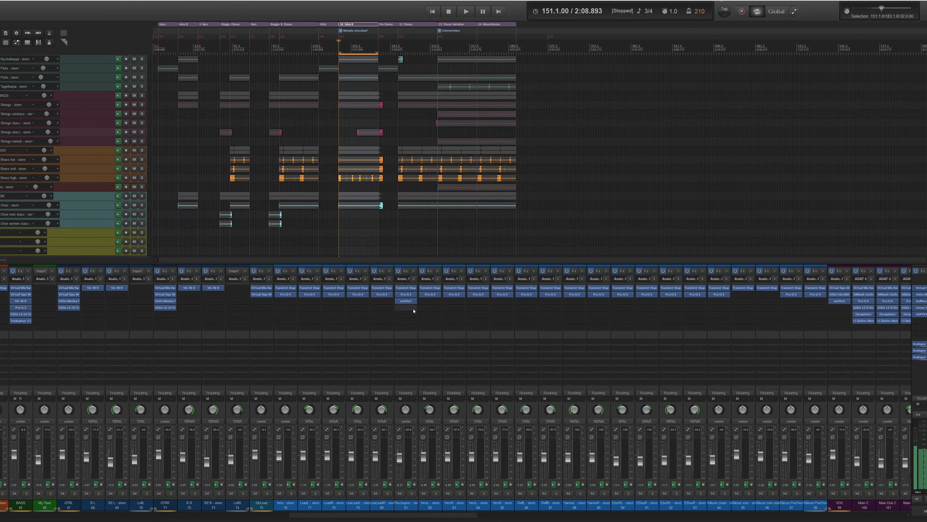
Remove soothe2 from the Plockepinn chain and open track 86 ReffL's Transient Shaper (Punch 6.4 dB, Sustain -6.4 dB).
left_click_drag(407, 305, 408, 325)
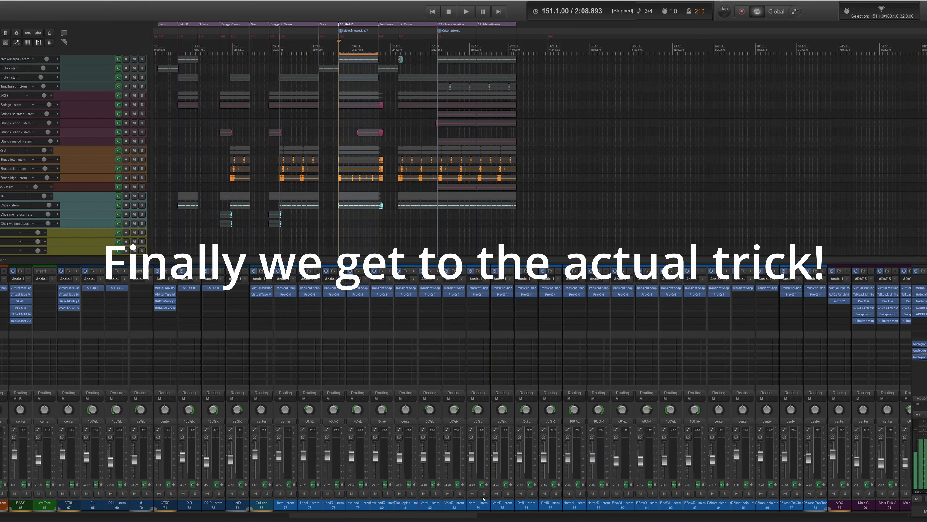
left_click(527, 506)
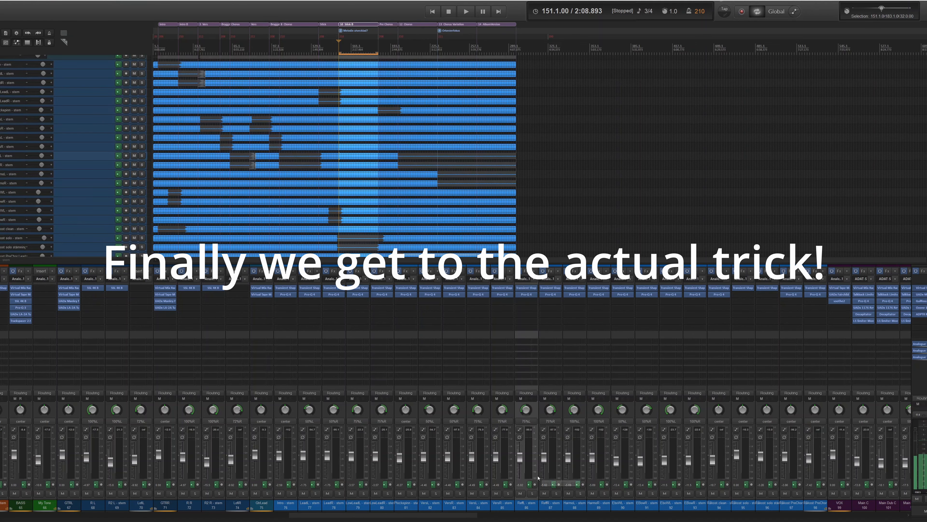
left_click(527, 288)
left_click_drag(130, 6, 431, 193)
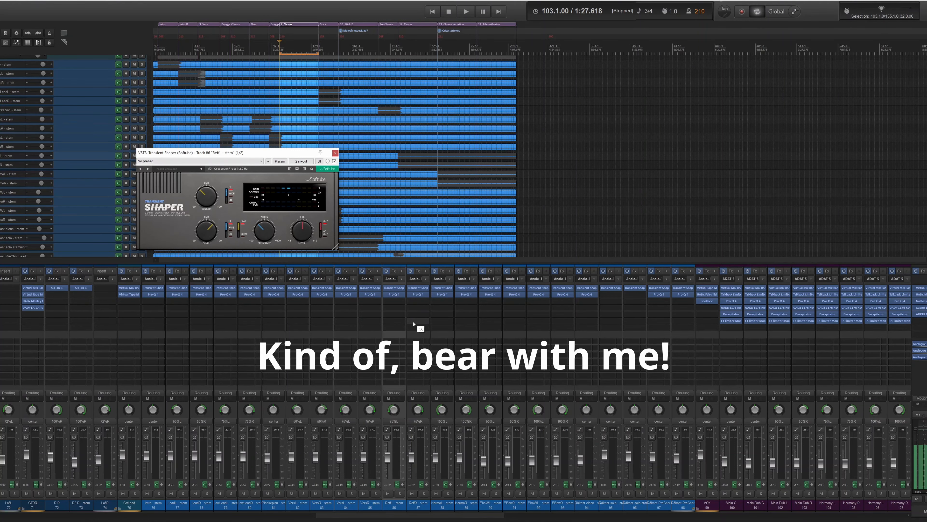
Move the Transient Shaper window toward the centre of the screen.
left_click_drag(239, 155, 452, 290)
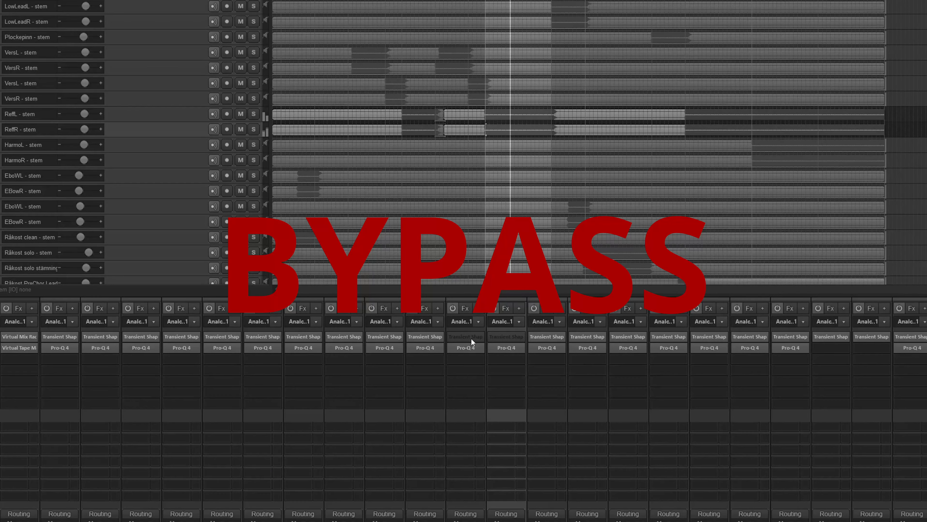
Re-enable, then bypass, the Transient Shapers on ReffL and ReffR, and select the ReffL strip.
left_click(471, 339, "shift")
left_click(494, 337, "shift")
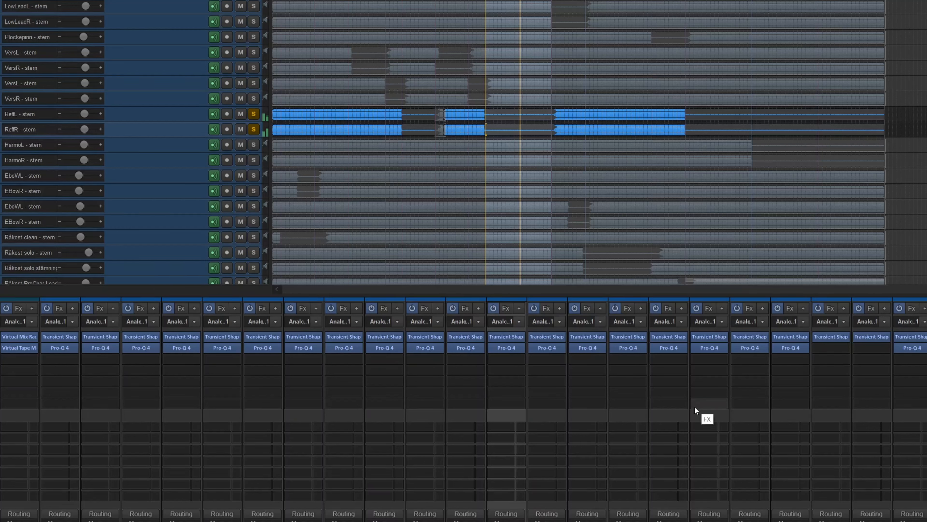
left_click(507, 337, "shift")
left_click(539, 338, "shift")
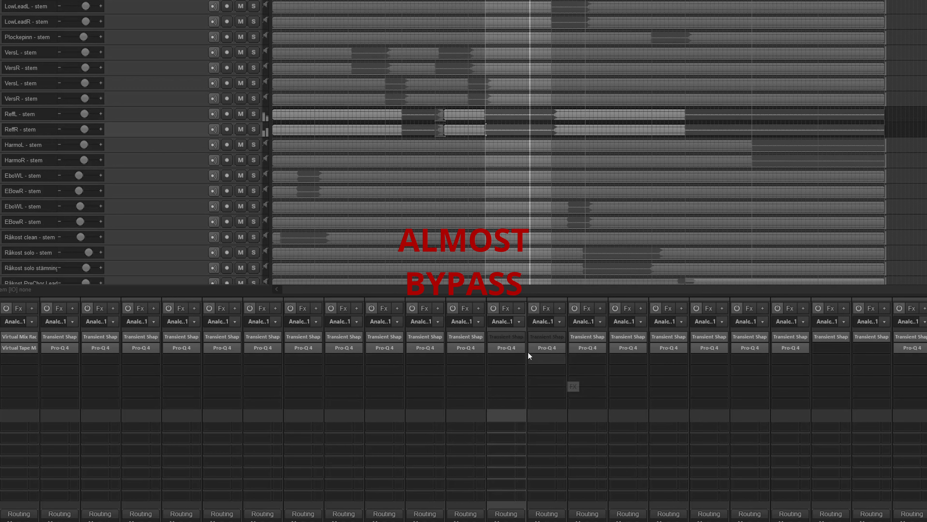
left_click(544, 338, "shift")
left_click(468, 336, "shift")
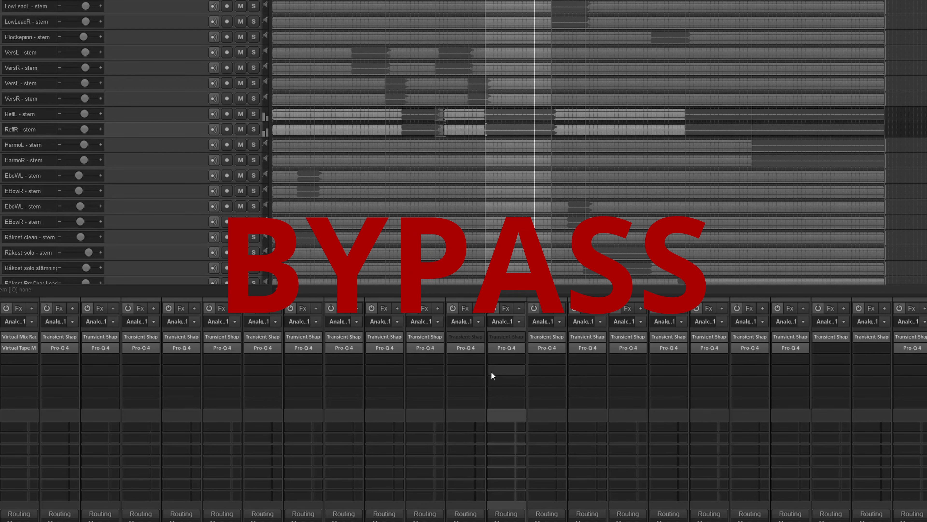
left_click(466, 415)
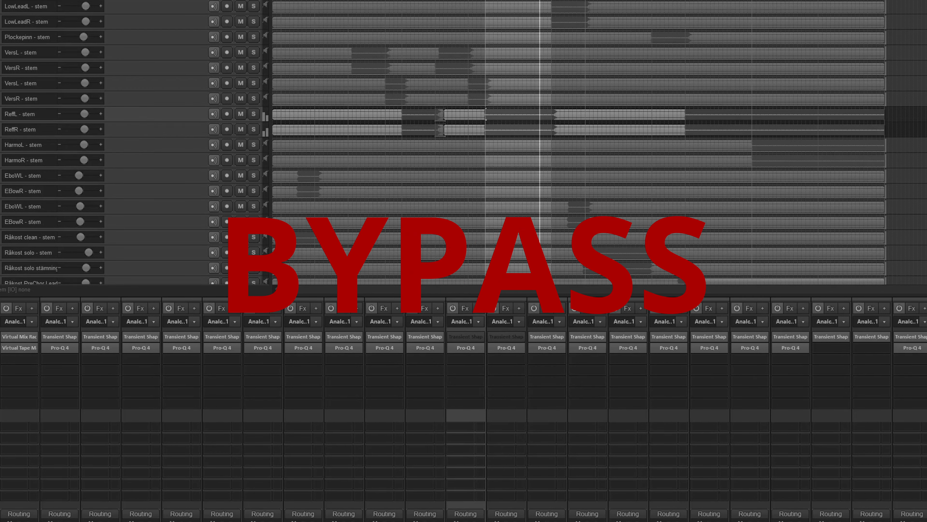
Toggle both Reff Transient Shapers off and back on again, then stop playback.
left_click(473, 336, "shift")
left_click(500, 338, "shift")
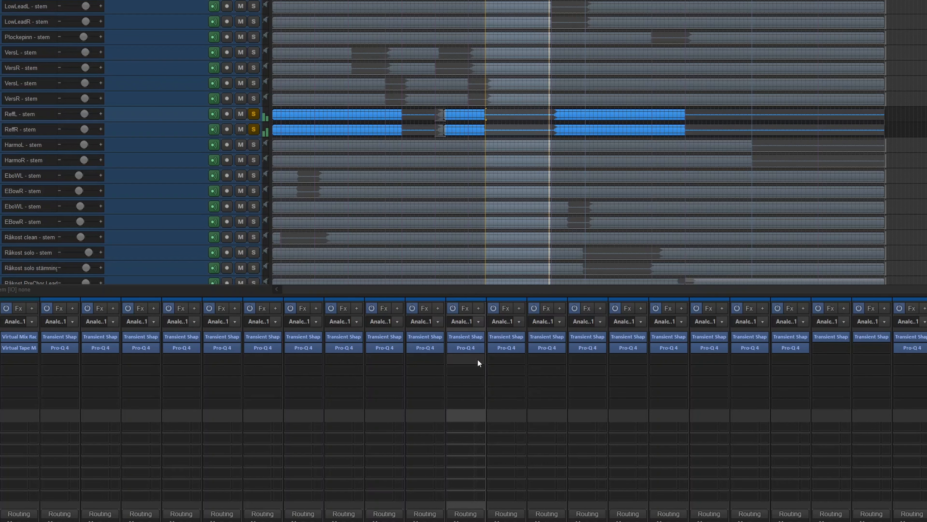
left_click(472, 335, "shift")
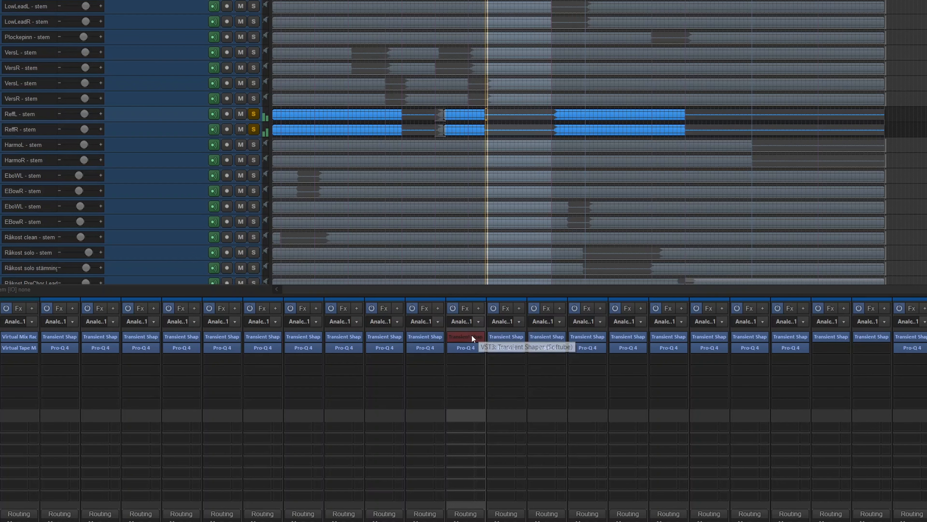
left_click(504, 337, "shift")
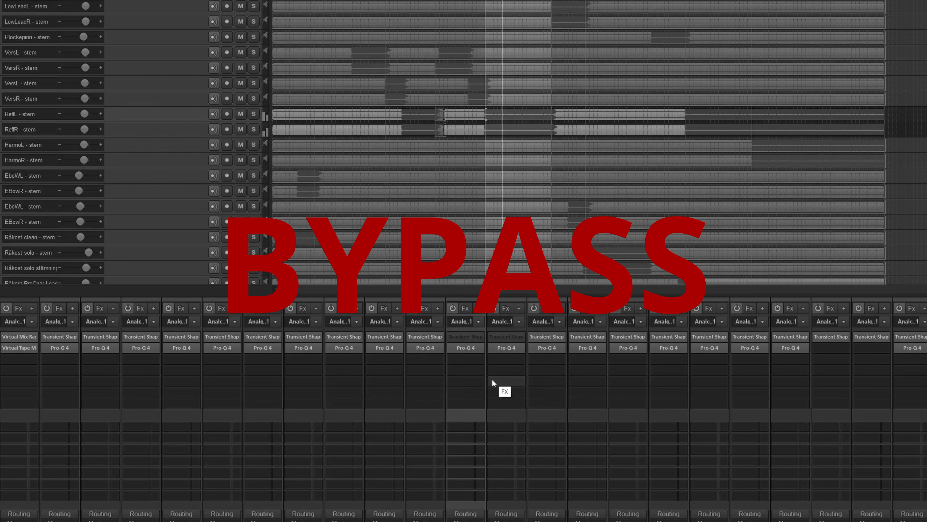
left_click(475, 340, "shift")
left_click(508, 341, "shift")
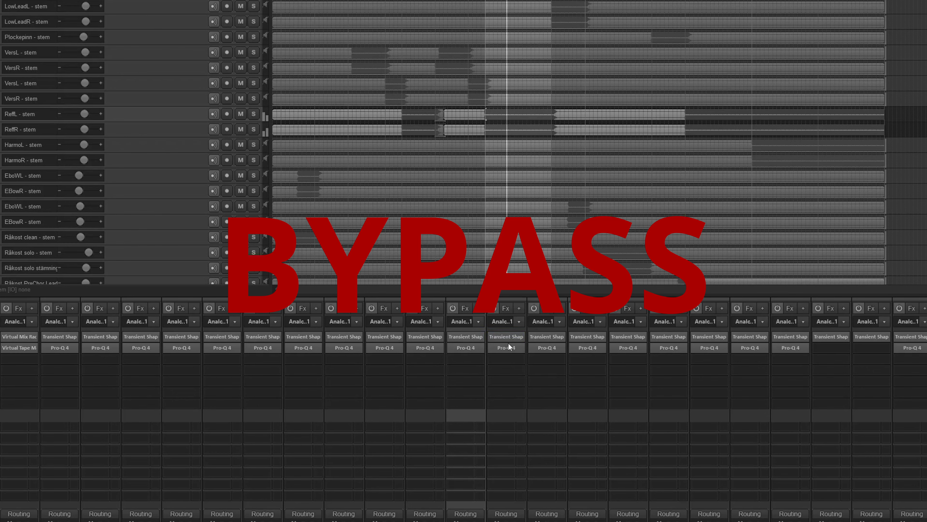
key("space")
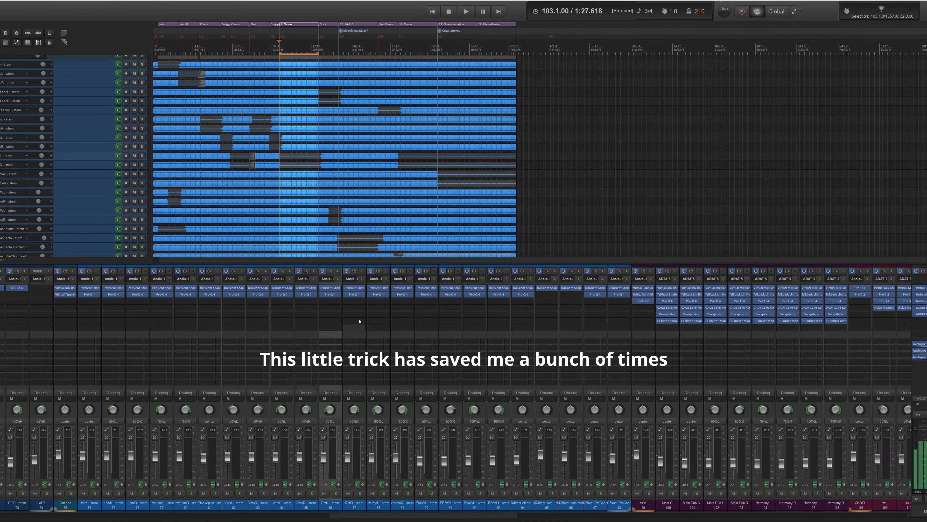
On track 68 R L, switch Sustain and Punch to HI, lower Sustain and boost Punch to about +4.8 dB.
left_click_drag(487, 515, 421, 495)
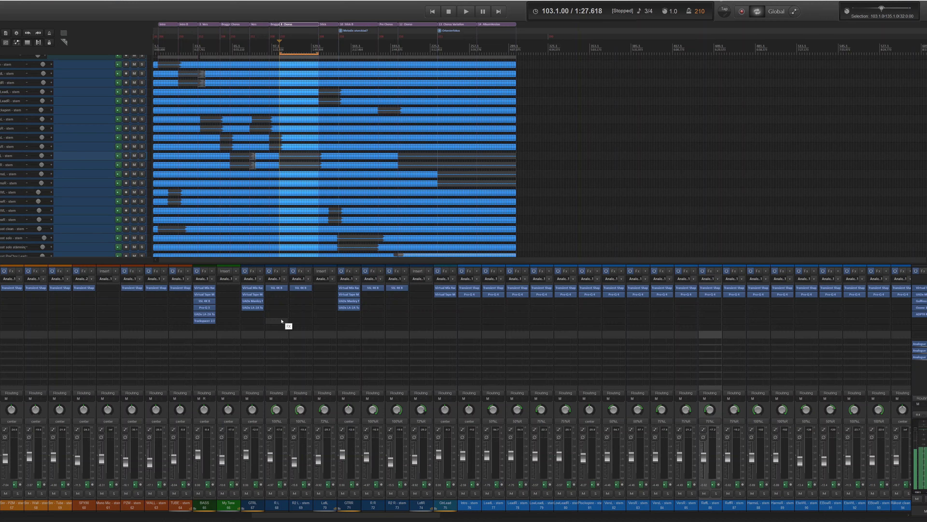
left_click_drag(284, 515, 289, 516)
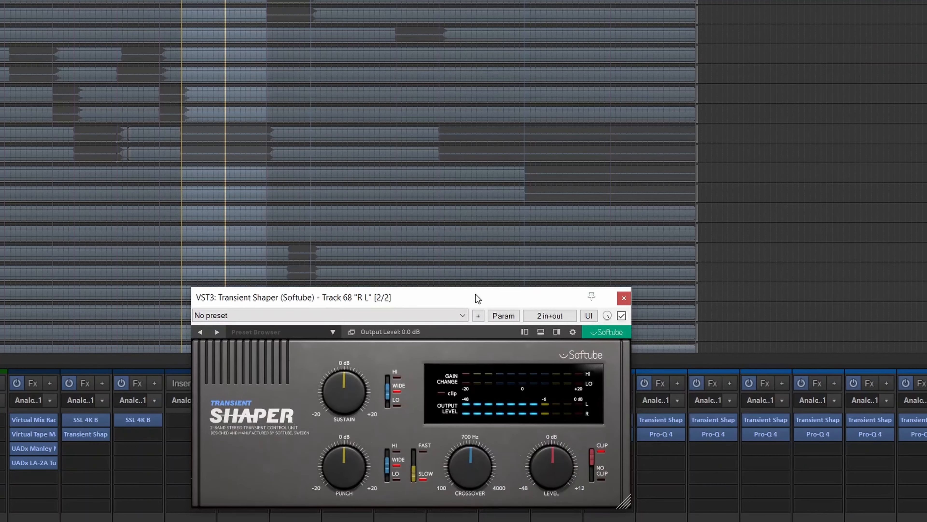
left_click_drag(477, 298, 472, 299)
left_click(382, 380)
left_click(381, 454)
left_click_drag(342, 394, 342, 400)
left_click_drag(340, 446, 345, 390)
Copy the tuned Transient Shaper onto track 72 'R R' and open its settings.
scroll(345, 390, "down", 10)
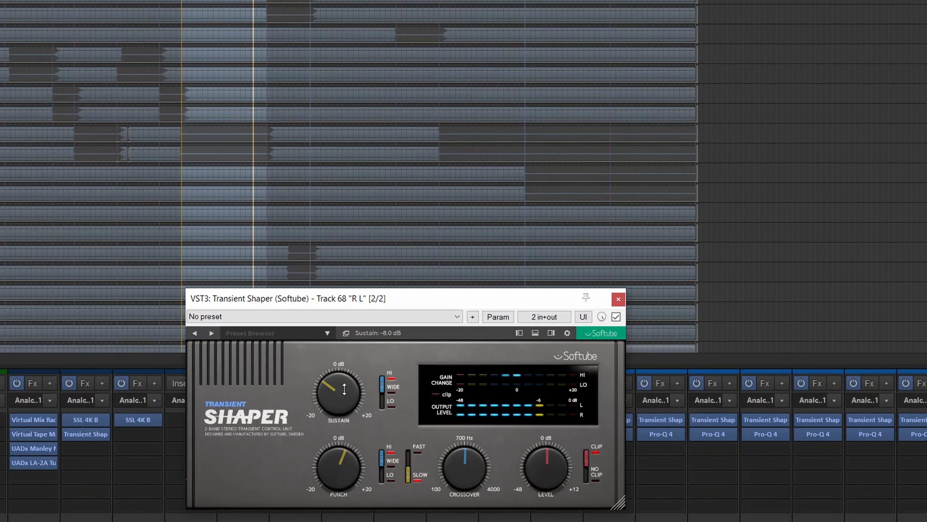
left_click_drag(519, 299, 35, 122)
left_click_drag(104, 434, 307, 468)
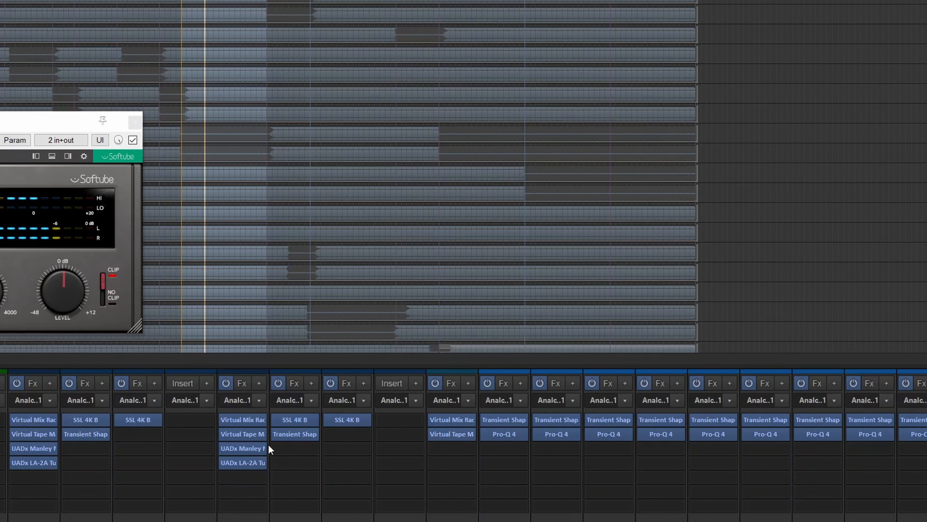
left_click(292, 435)
Place the R R and R L shaper windows side by side and lower R L Sustain to -6.4 dB.
left_click_drag(54, 148, 796, 125)
left_click_drag(51, 126, 352, 131)
left_click_drag(157, 223, 162, 214)
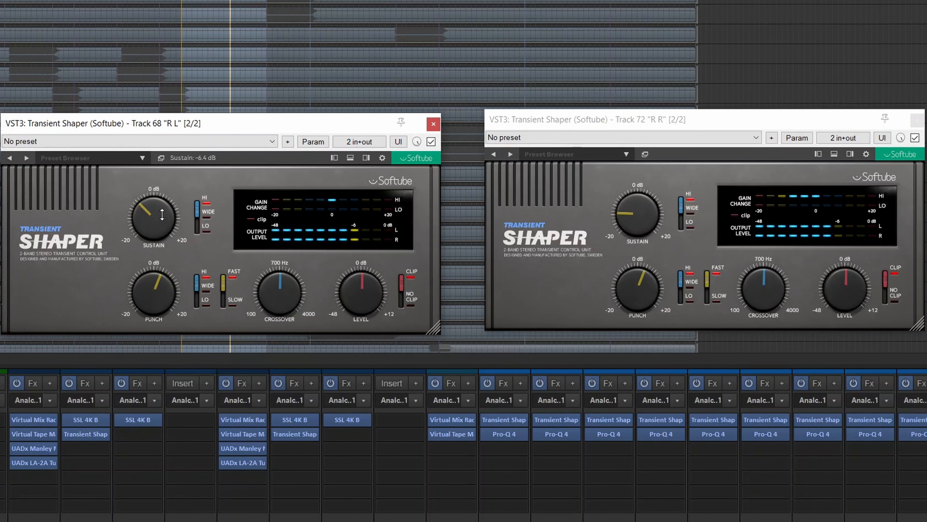